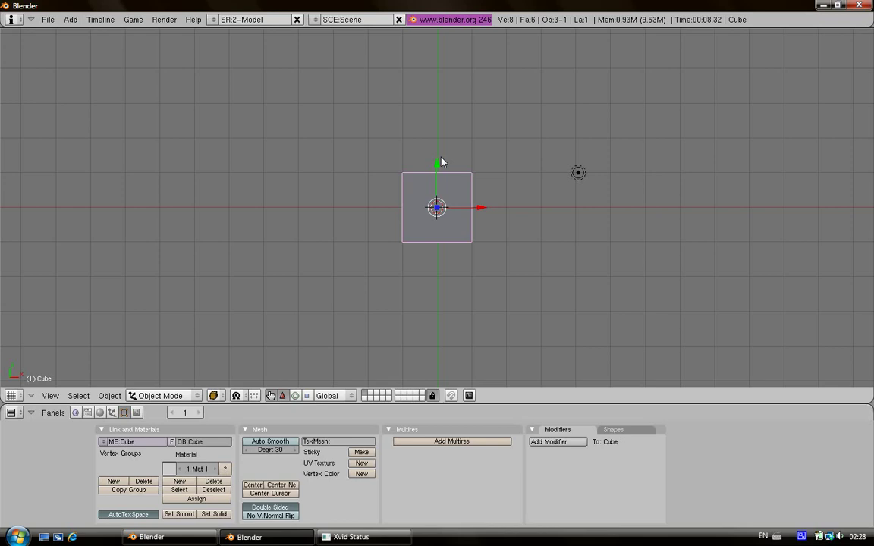
# Delete the default cube and add a Plane mesh in its place.
pyautogui.press('x')
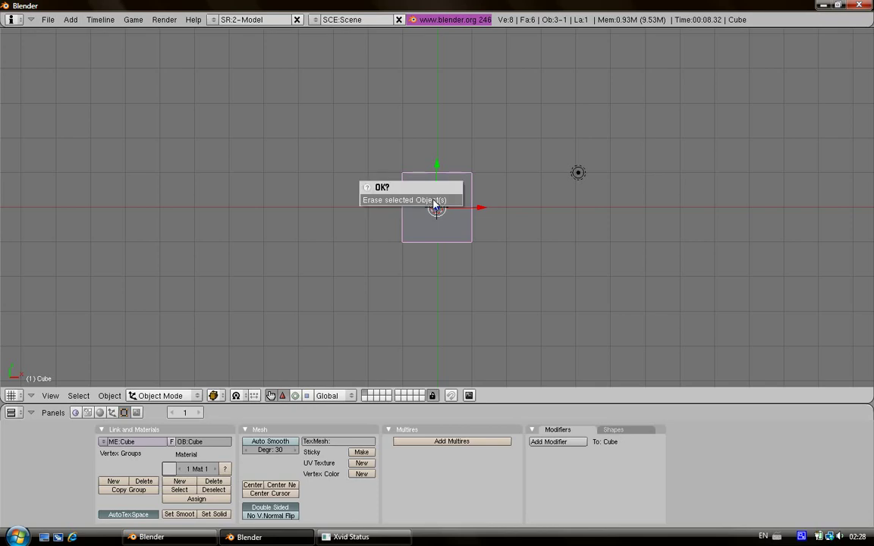
pyautogui.click(435, 200)
pyautogui.press('space')
pyautogui.moveTo(489, 203)
pyautogui.click(552, 202)
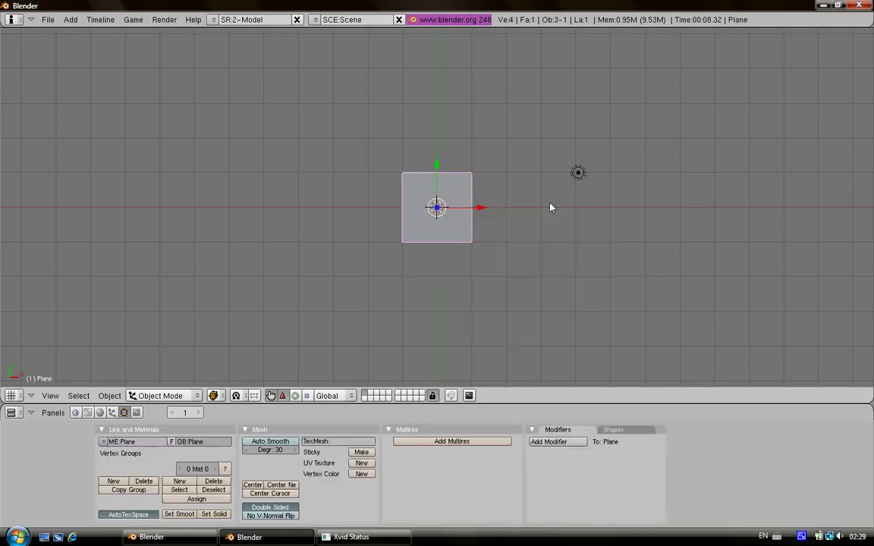
# Scale the plane up by a factor of 3.
pyautogui.press('s')
pyautogui.write('3')
pyautogui.press('Return')
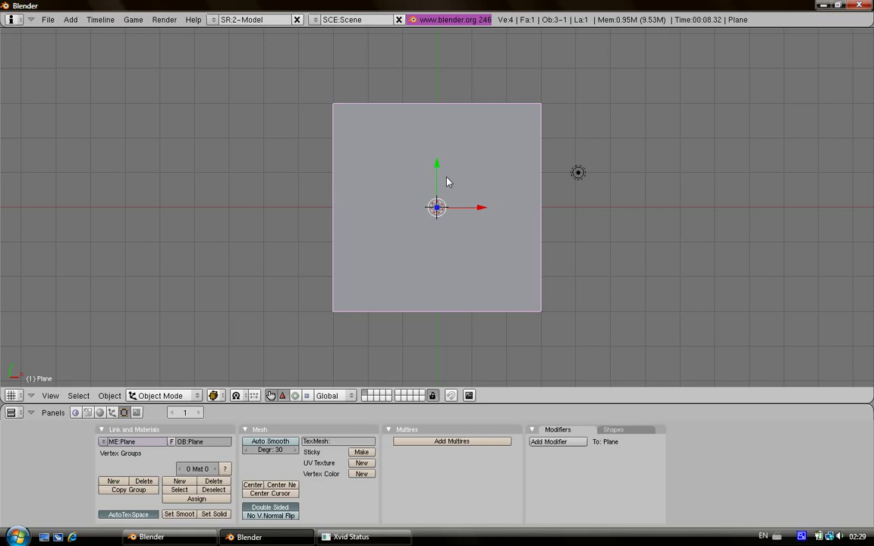
# Change the 3D viewport from top orthographic to the perspective User view.
pyautogui.click(51, 395)
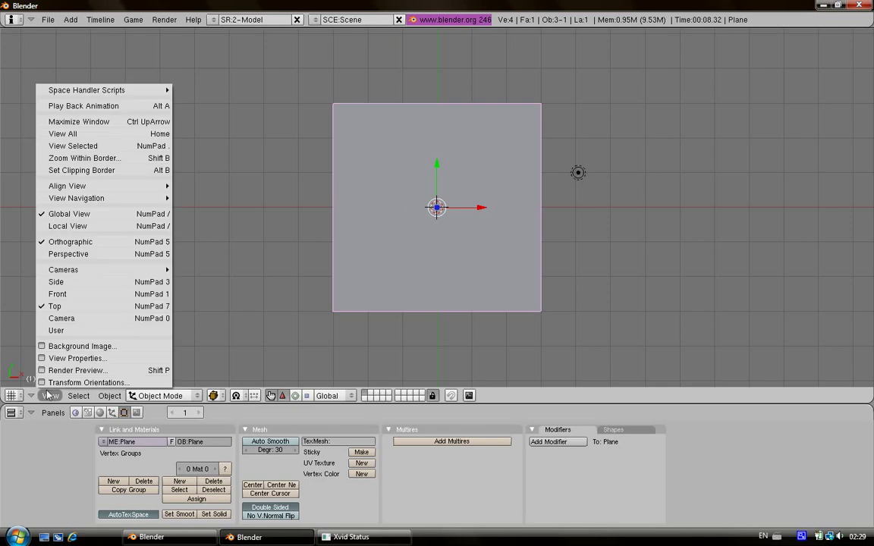
pyautogui.click(57, 330)
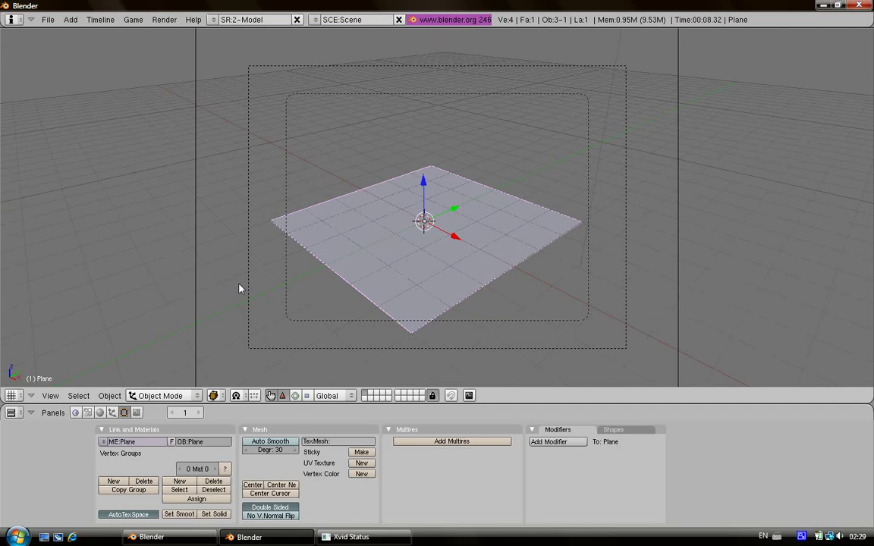
# Create a new particle system, PSys, on the plane from the Particle buttons.
pyautogui.click(114, 413)
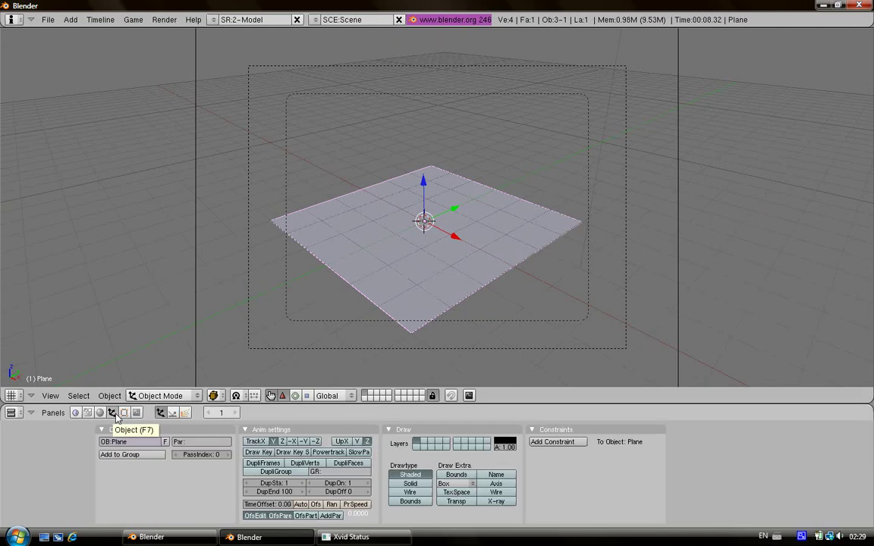
pyautogui.click(187, 413)
pyautogui.click(147, 443)
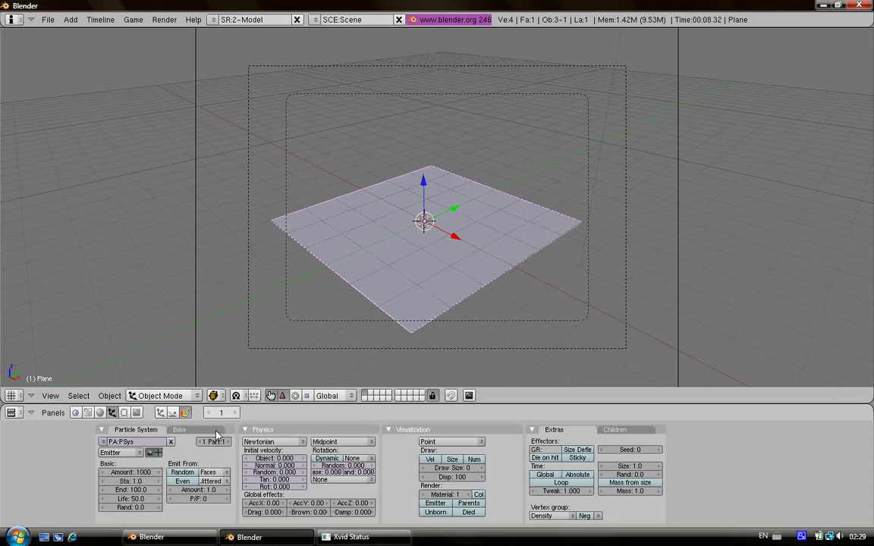
# Set the particle system Type to Hair and its Amount to 5000.
pyautogui.click(137, 453)
pyautogui.click(123, 407)
pyautogui.click(150, 473)
pyautogui.click(138, 475)
pyautogui.write('5000')
pyautogui.press('Return')
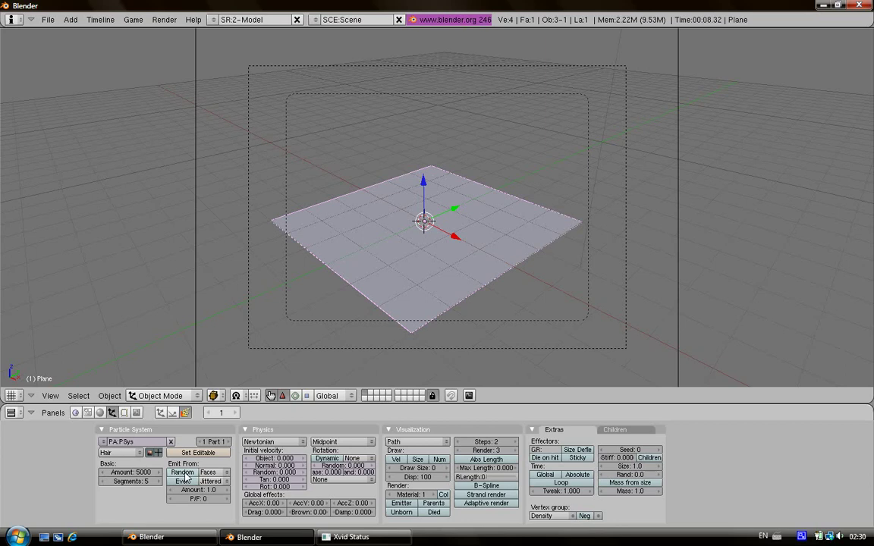
# Set the hair's Normal velocity to 0.100 so the strands stand up.
pyautogui.click(304, 466)
pyautogui.click(304, 465)
pyautogui.click(304, 465)
pyautogui.click(303, 465)
pyautogui.click(303, 465)
pyautogui.click(304, 465)
pyautogui.click(304, 465)
pyautogui.click(303, 465)
pyautogui.click(303, 465)
pyautogui.click(247, 466)
pyautogui.click(247, 466)
pyautogui.click(246, 466)
# Set the Random velocity variation to 0.020.
pyautogui.click(304, 474)
pyautogui.click(305, 474)
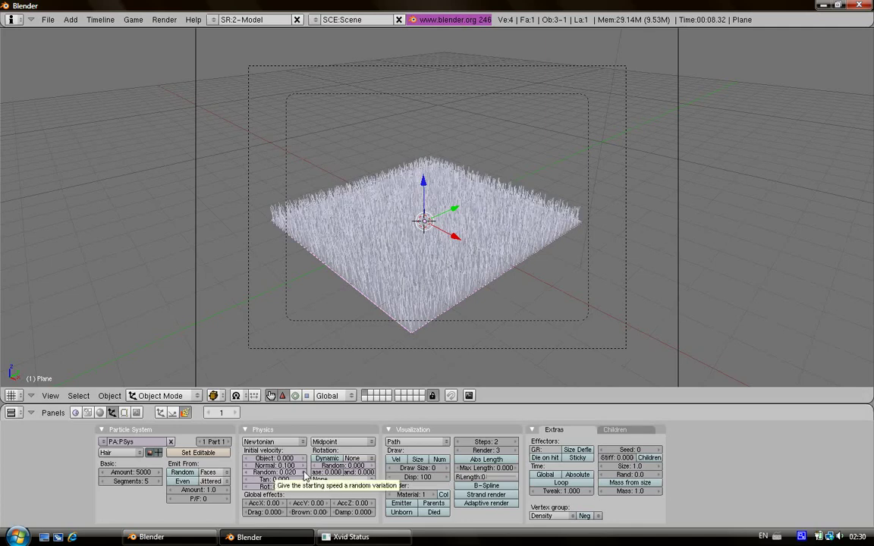
pyautogui.click(304, 473)
pyautogui.click(248, 474)
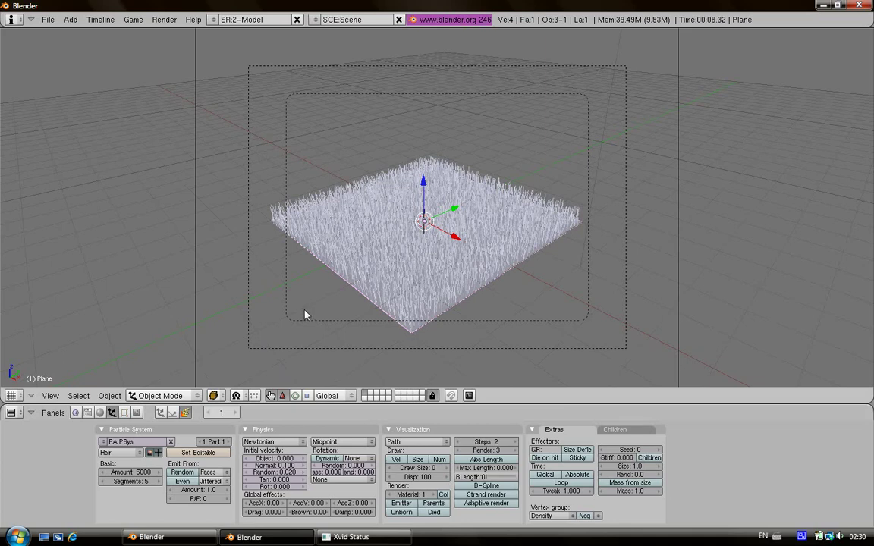
# Render the hair-covered plane from the Scene buttons, inspect the result, and close it.
pyautogui.click(137, 413)
pyautogui.click(293, 444)
pyautogui.moveTo(653, 9); pyautogui.dragTo(506, 101)
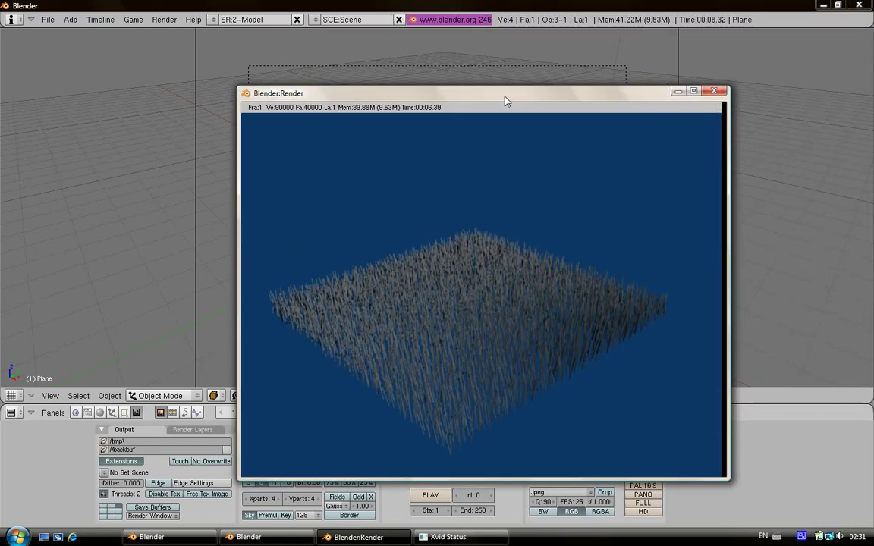
pyautogui.click(713, 92)
# Add a new material to the plane and make it pure green (R 0, G 1, B 0).
pyautogui.click(99, 413)
pyautogui.click(276, 450)
pyautogui.moveTo(365, 492)
pyautogui.mouseDown()
pyautogui.moveTo(336, 491)
pyautogui.moveTo(335, 505)
pyautogui.moveTo(376, 500)
pyautogui.mouseUp()
# Render the green grass with F12, inspect it, and close the render.
pyautogui.press('F12')
pyautogui.moveTo(699, 13); pyautogui.dragTo(567, 100)
pyautogui.click(736, 92)
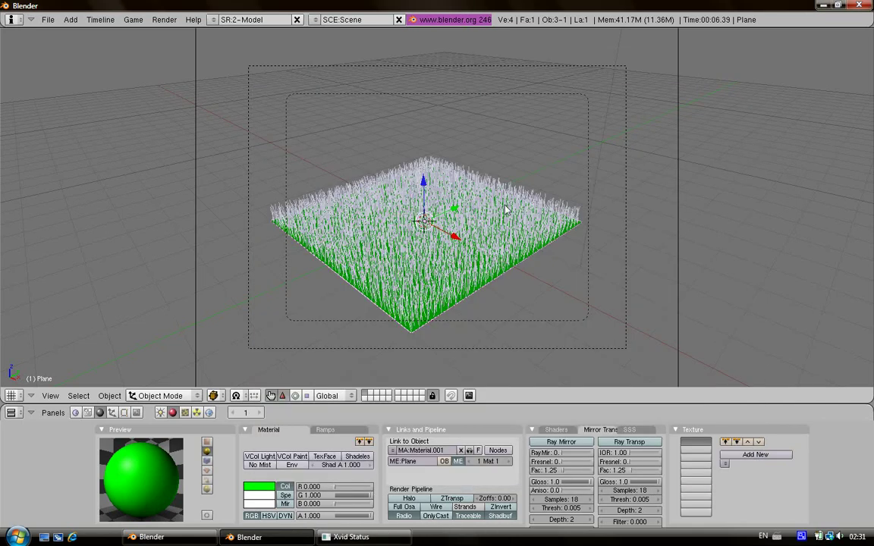